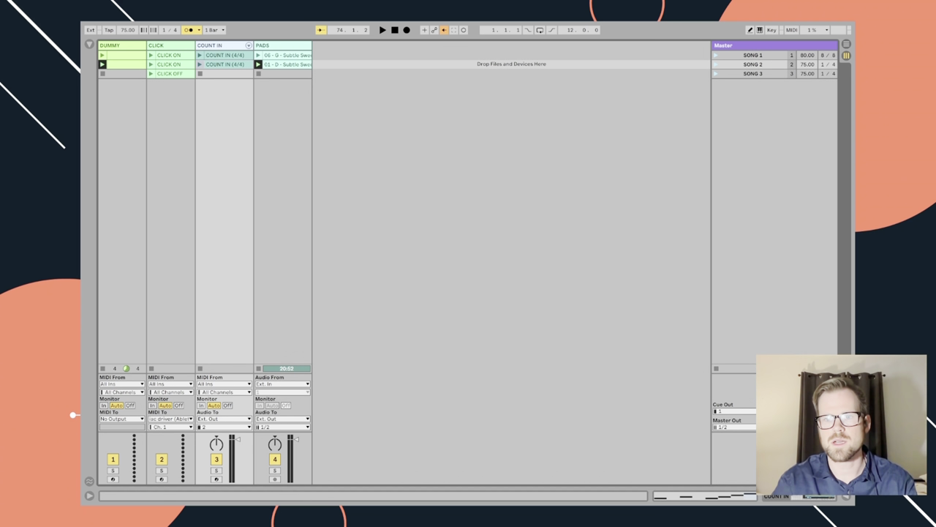
Step: Show the file browser, collapse the PADS folder, and expand the LOOPS folder and its Call Upon The Lord _161_ Edited subfolder
left_click(752, 74)
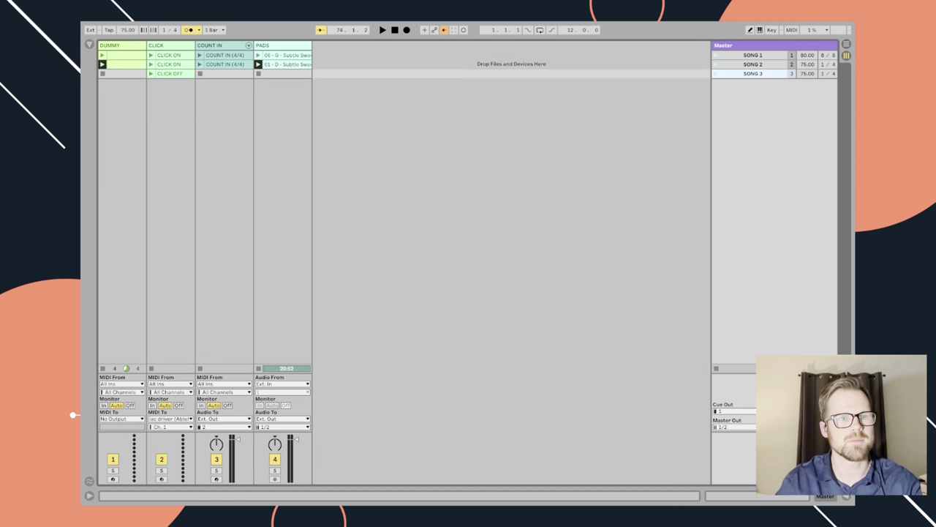
key("super+alt+b")
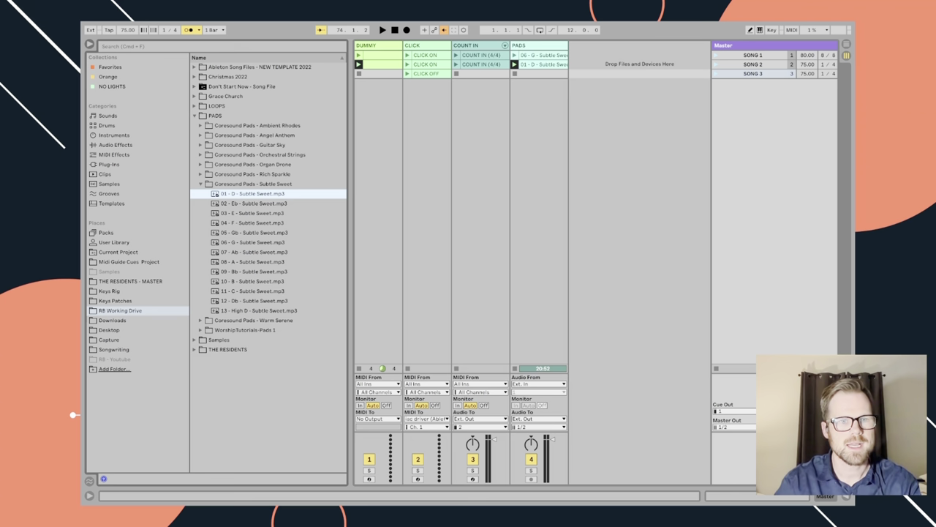
key("Left")
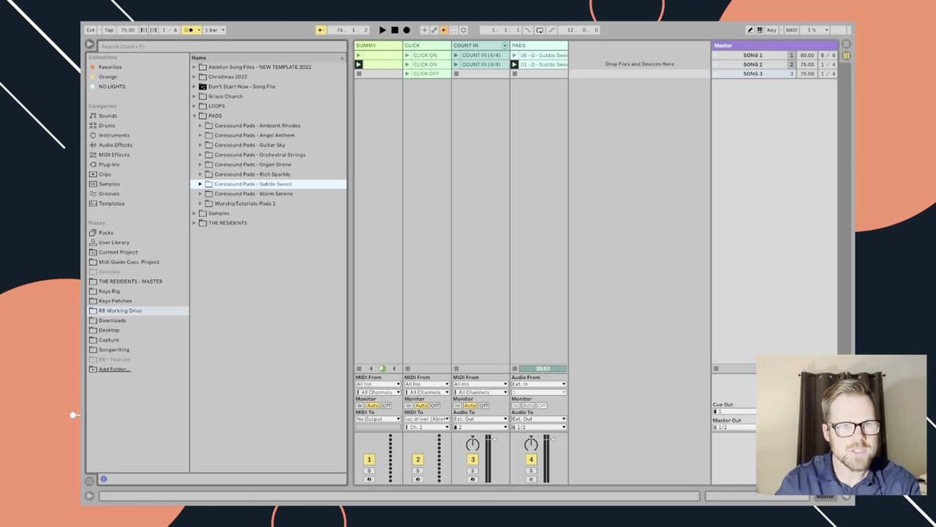
key("Left")
key("Left")
key("Up")
key("Right")
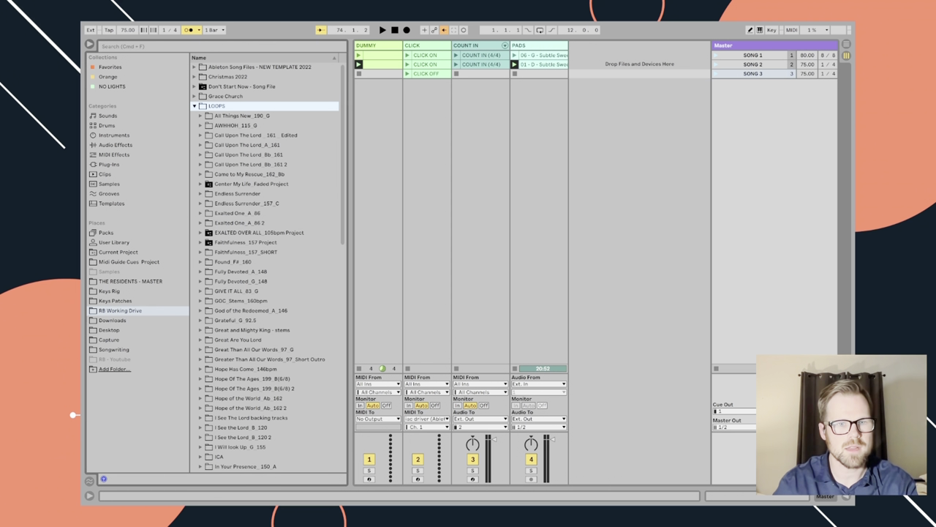
key("Down")
key("Down")
key("Down")
key("Right")
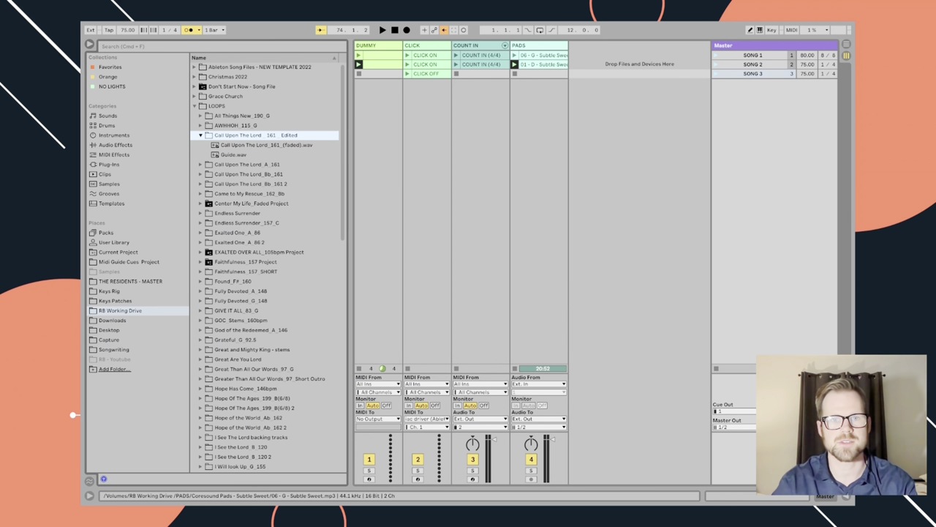
Step: Add two audio tracks directly after the PADS track
left_click(538, 45)
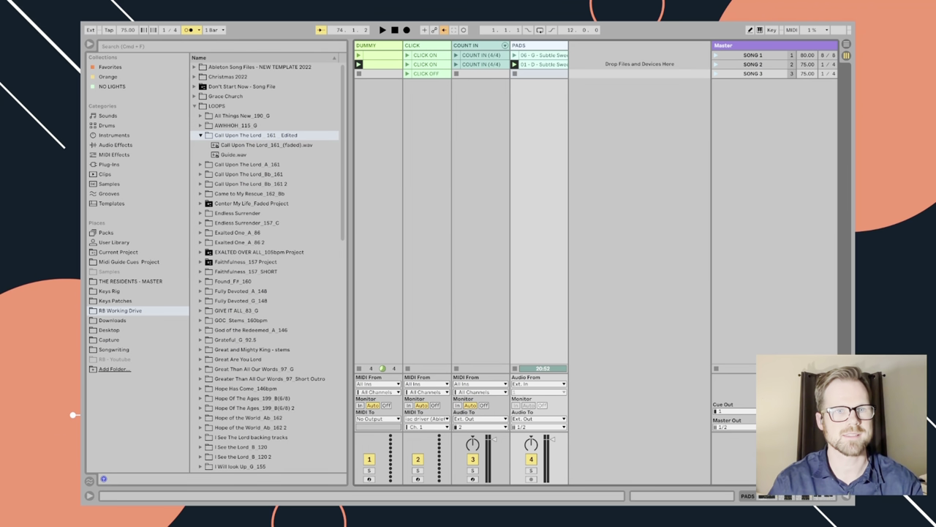
key("super+t")
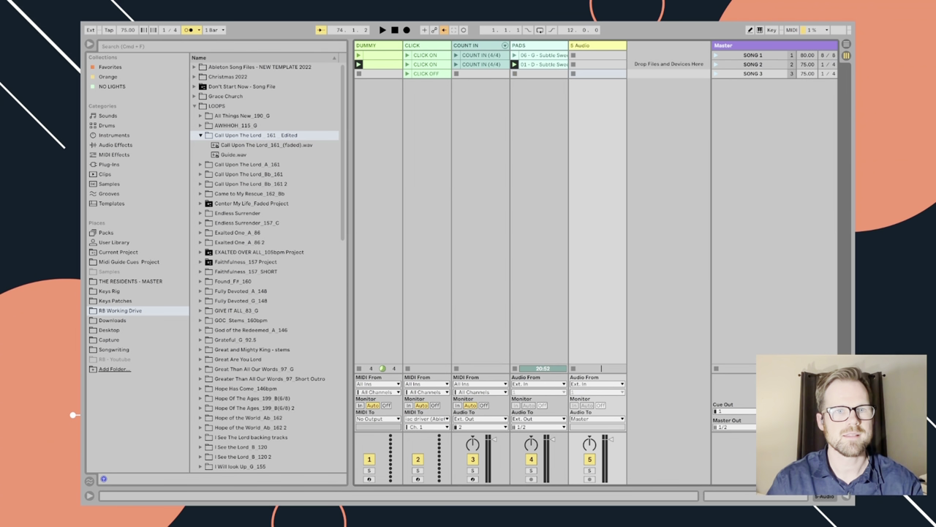
key("super+t")
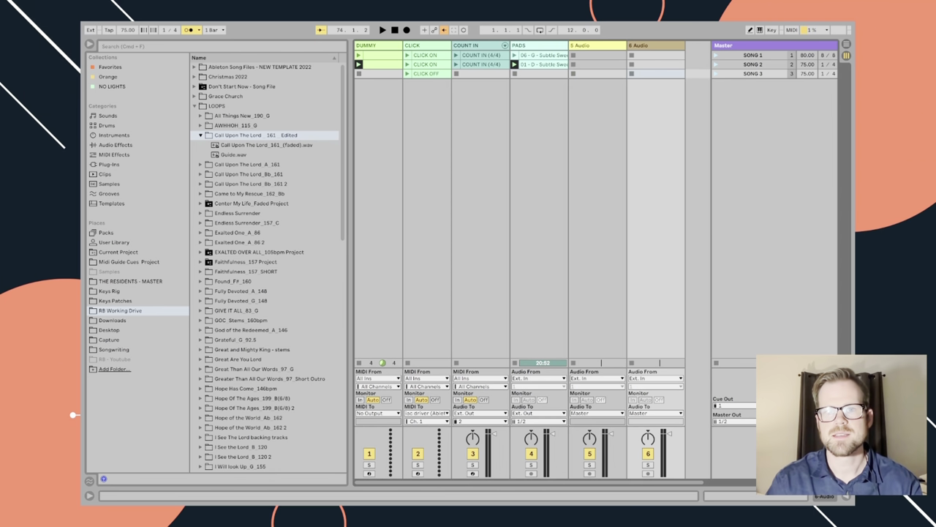
Step: Rename the first new audio track GUIDE and the second one LOOP
key("super+r")
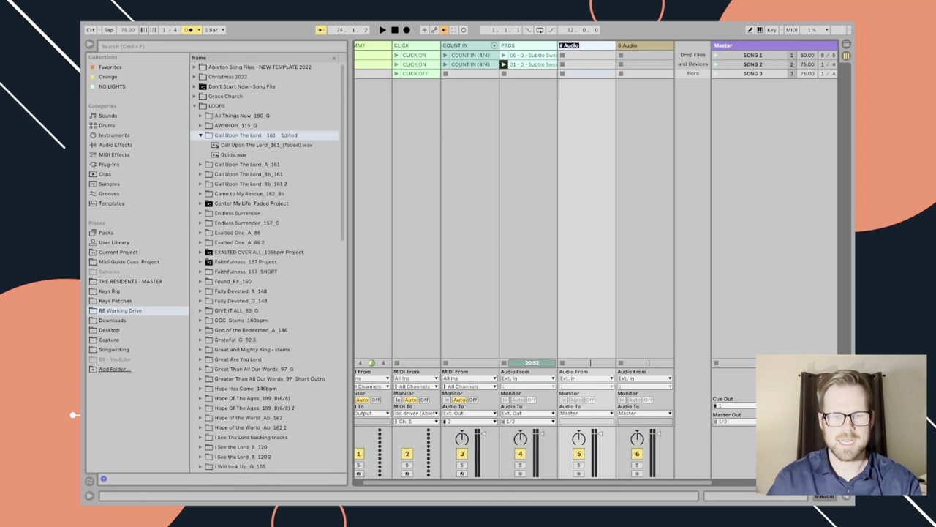
type("GUIDE")
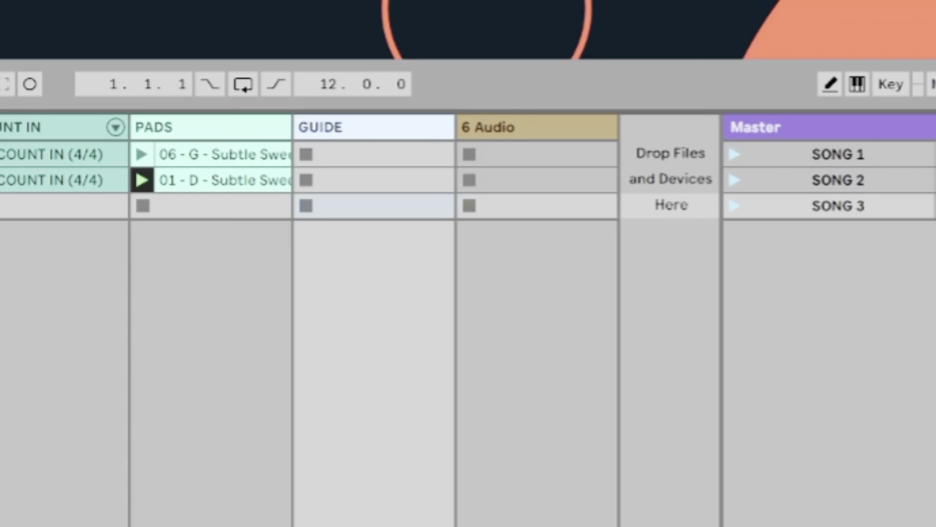
key("Tab")
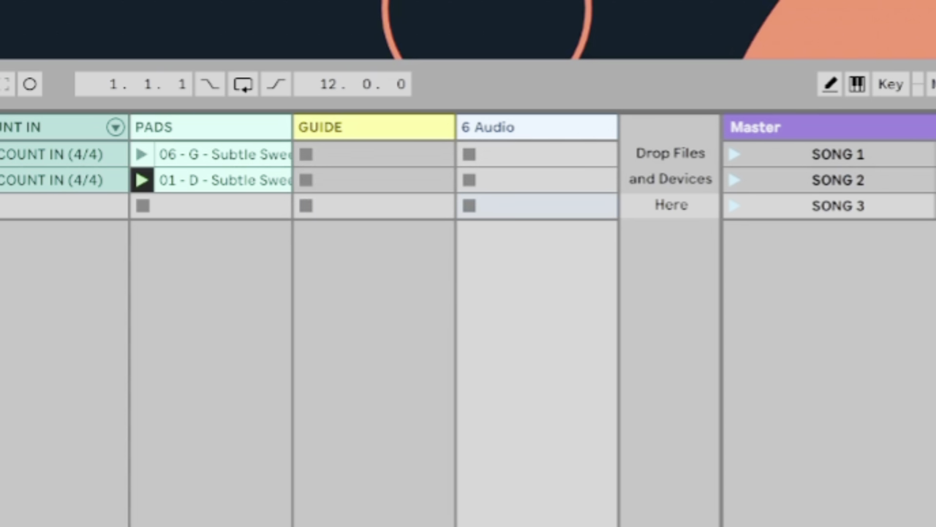
key("super+r")
type("LOOP")
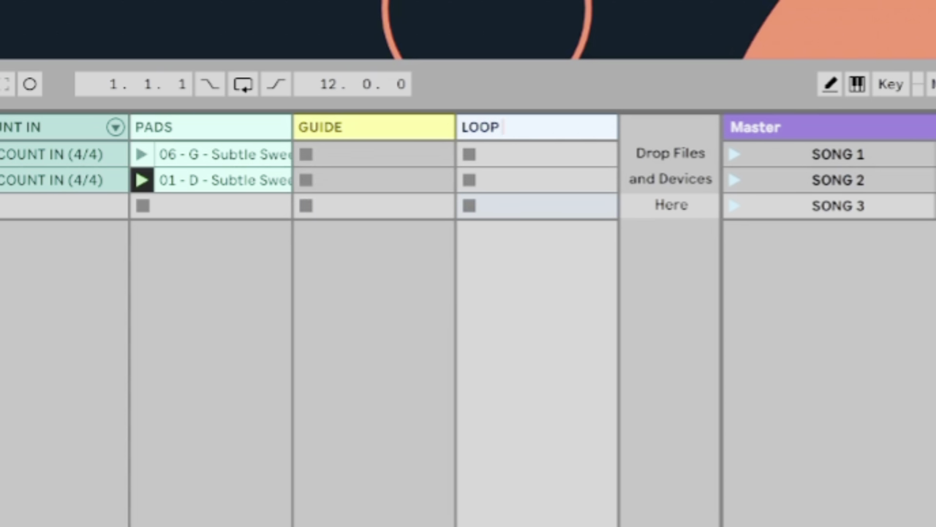
key("Return")
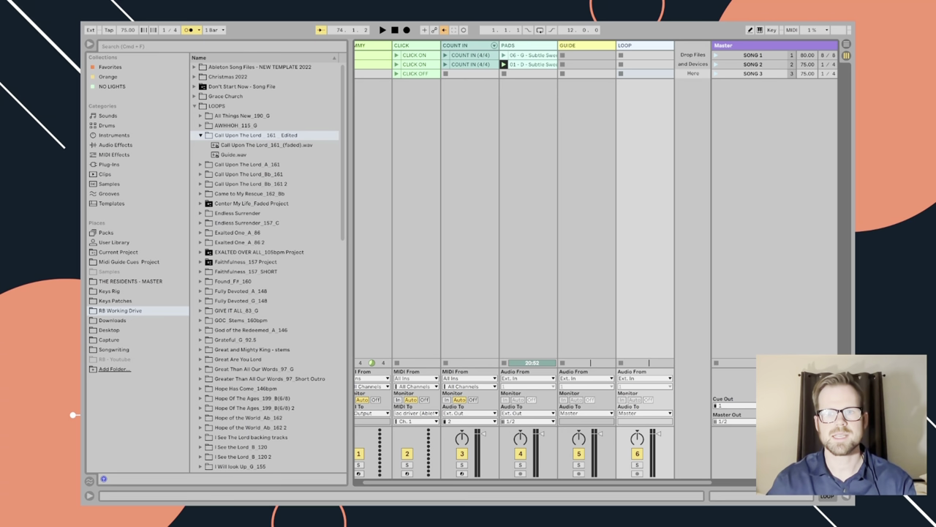
Step: Duplicate the SONG 3 scene and set the copy's tempo to 161 and its time signature to 4/4
left_click(753, 74)
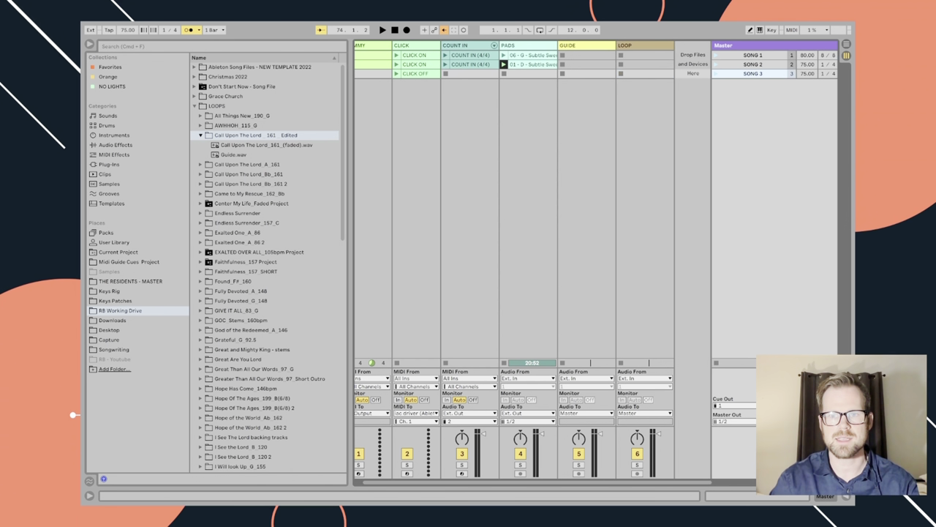
key("super+d")
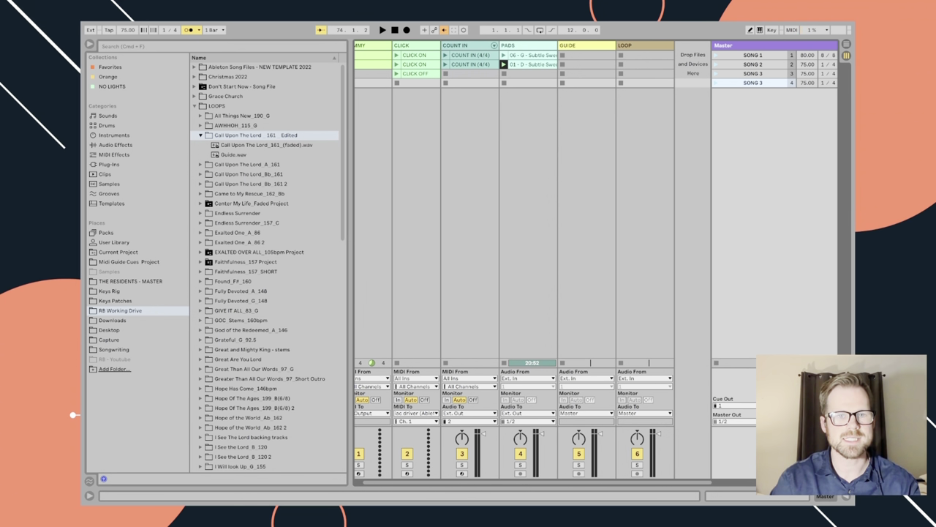
left_click(806, 83)
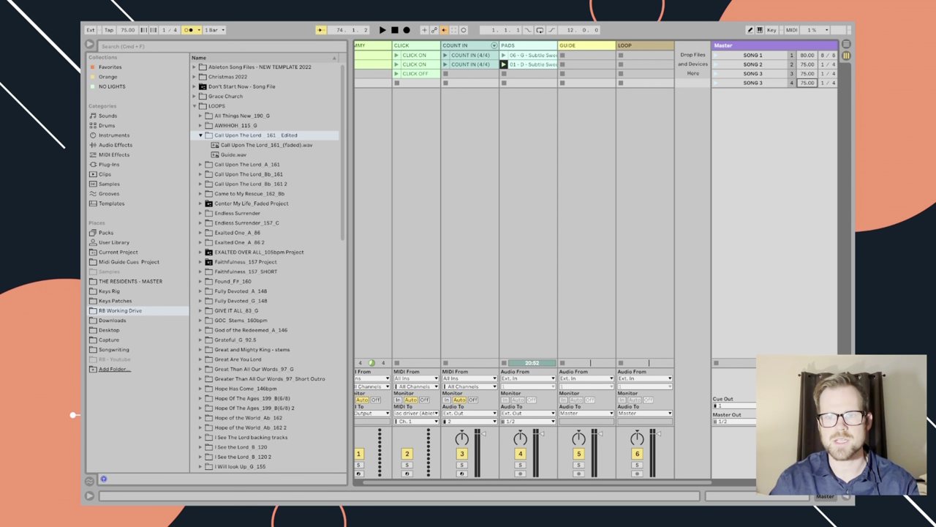
type("161")
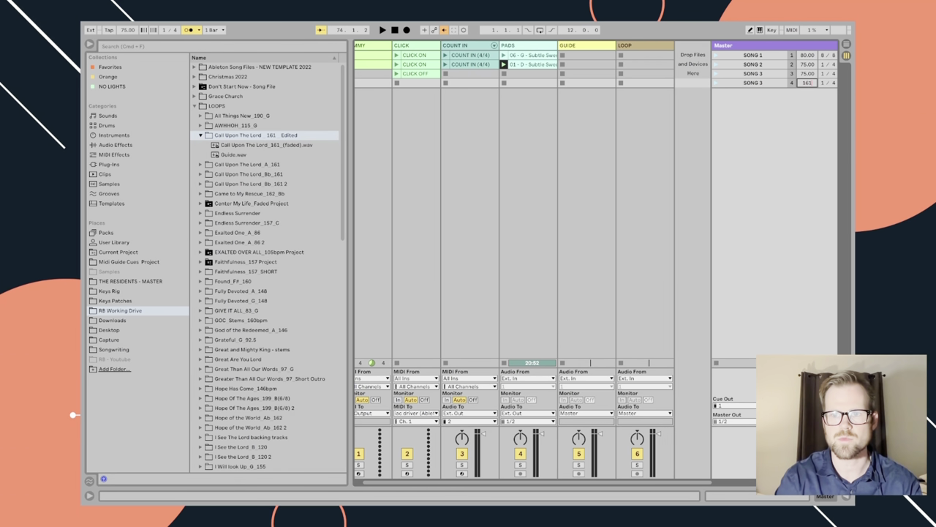
key("Return")
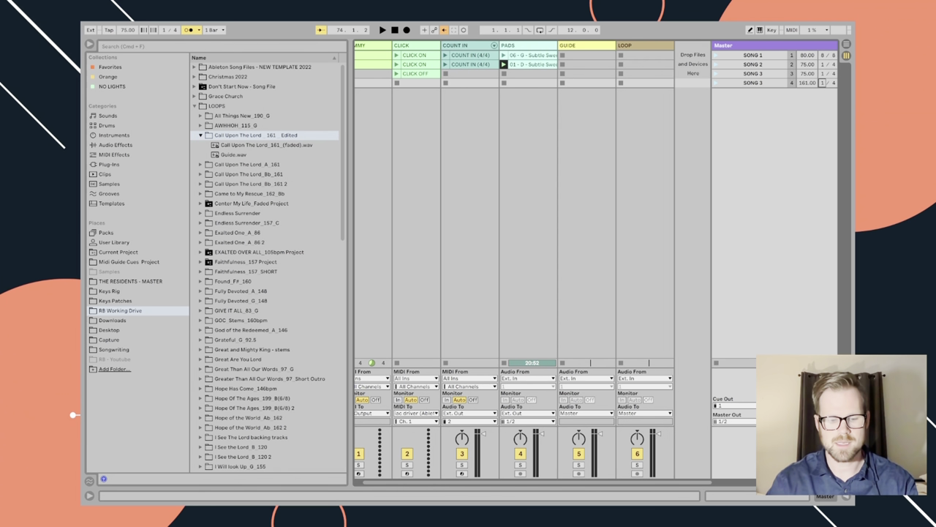
type("4")
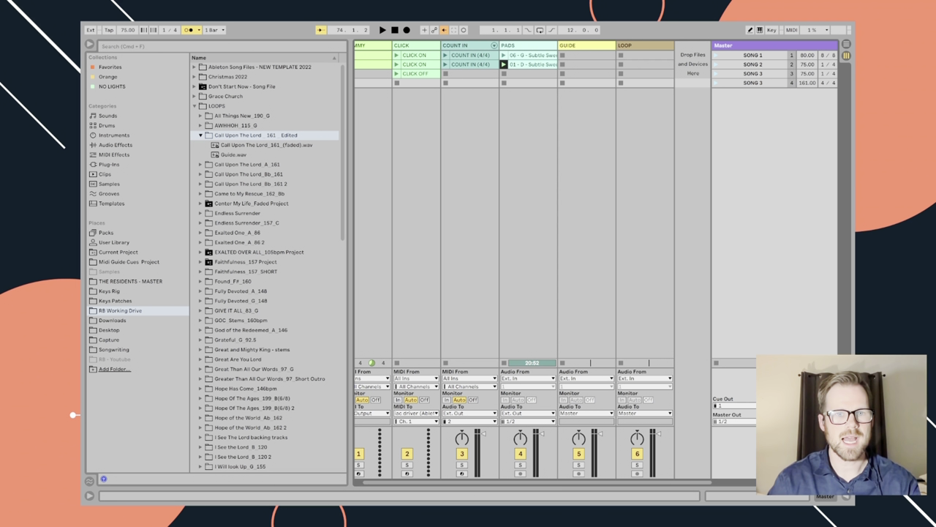
Step: Launch the fourth scene and place Guide.wav on its GUIDE slot and Call Upon The Lord_161_(faded).wav on its LOOP slot
left_click(234, 155)
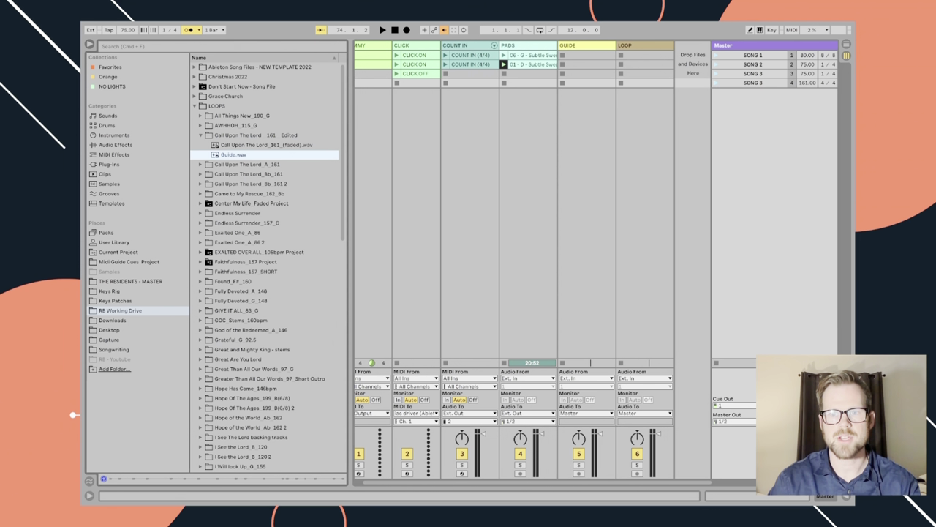
left_click(716, 83)
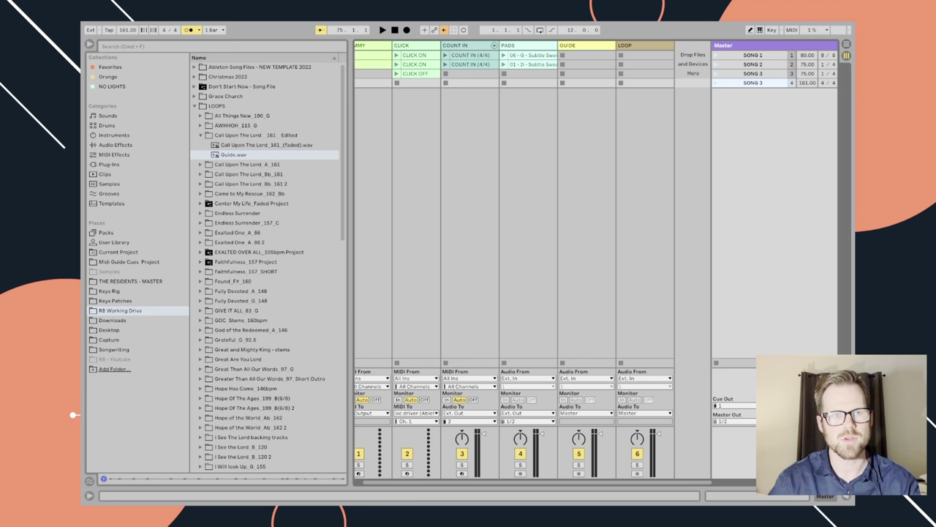
left_click_drag(233, 154, 575, 83)
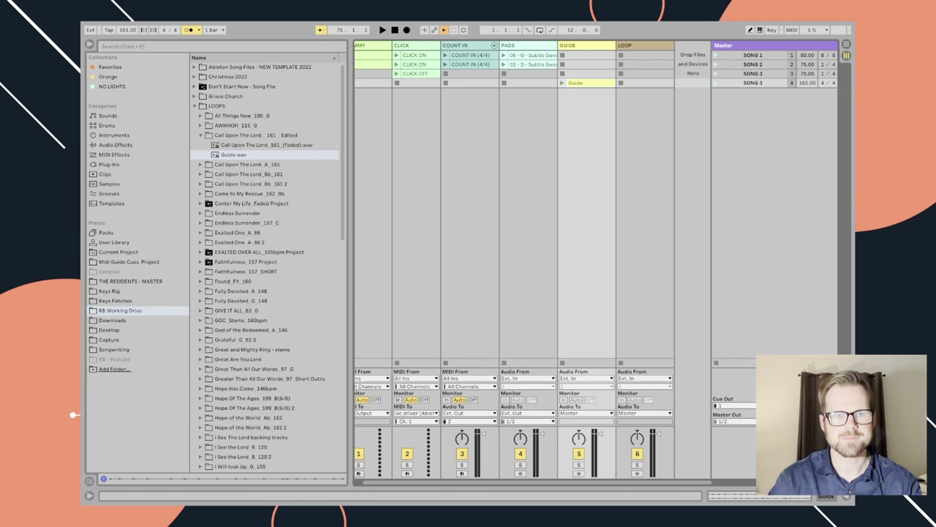
left_click_drag(266, 145, 643, 83)
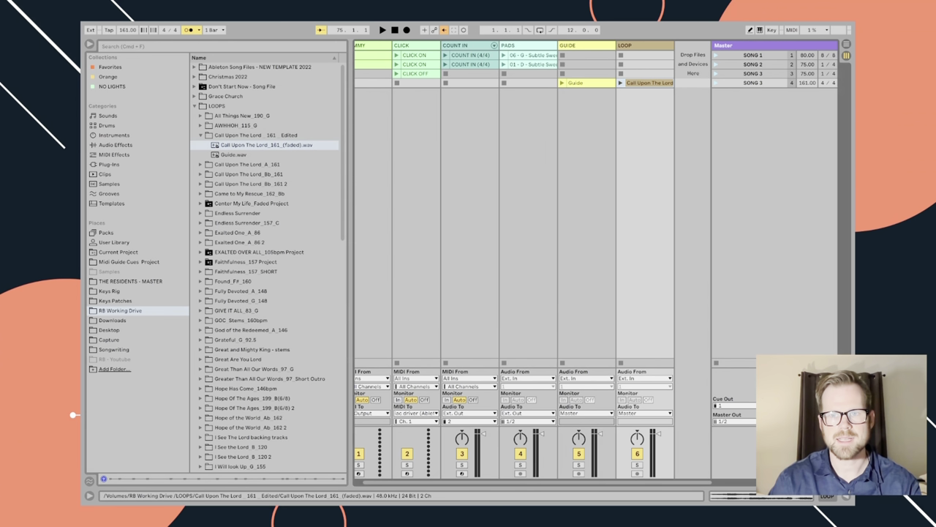
Step: Launch the fourth scene to audition the guide and loop clips together, stopping and restarting playback as needed
left_click(716, 82)
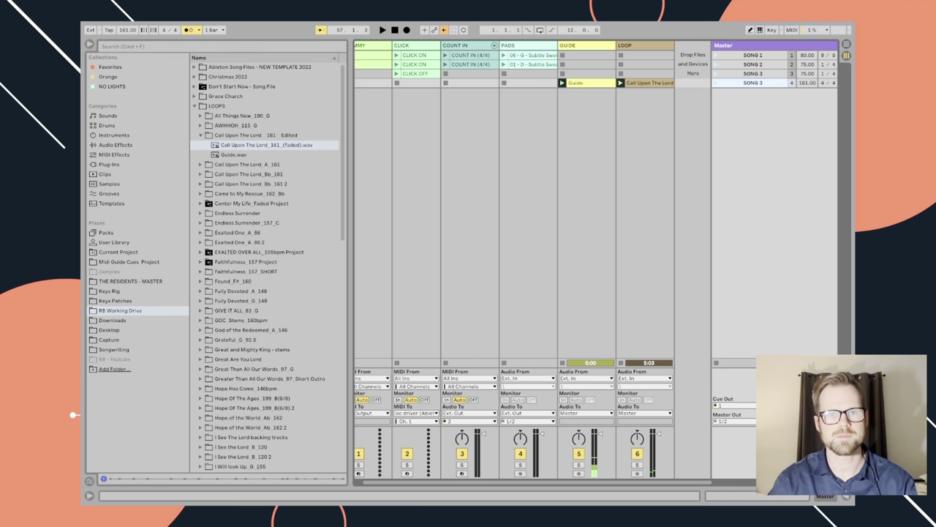
key("space")
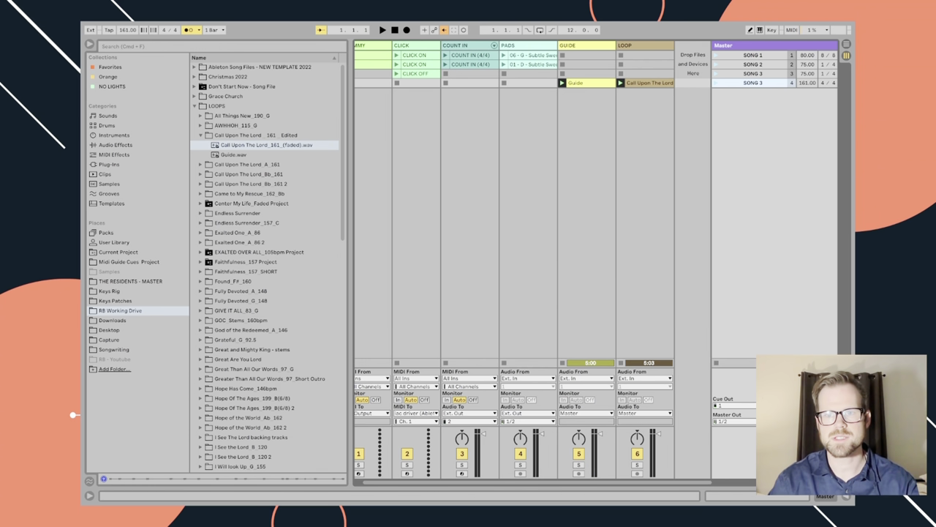
key("space")
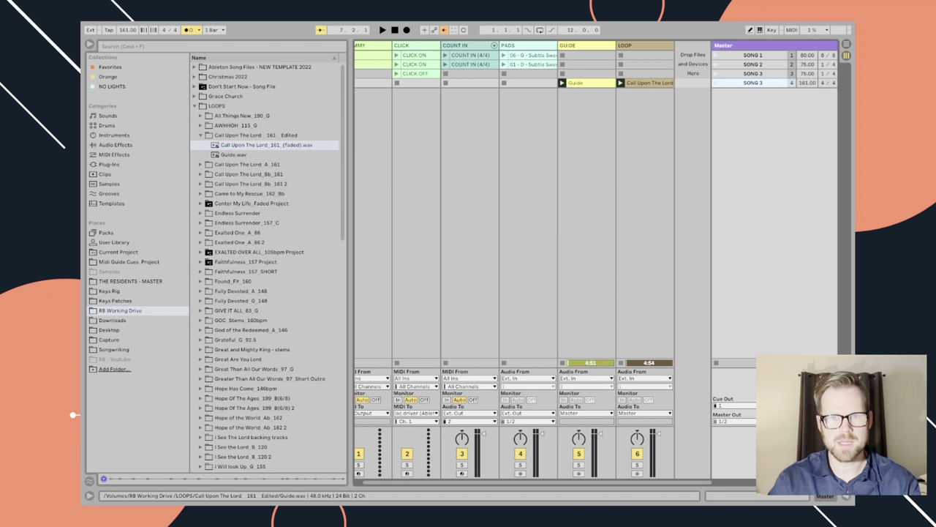
Step: Turn on Warp for the Guide and Call Upon The Lord clips together and return to the session tracks
left_click(588, 83)
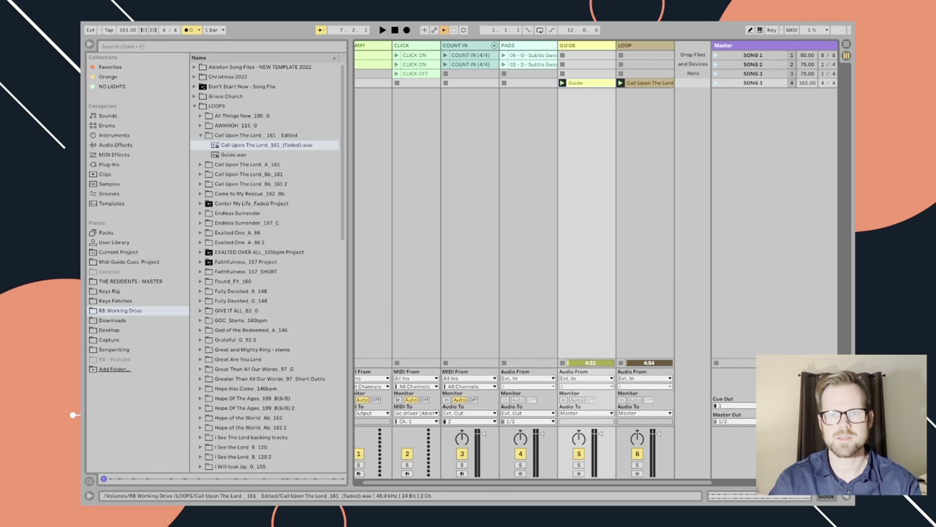
left_click(648, 83)
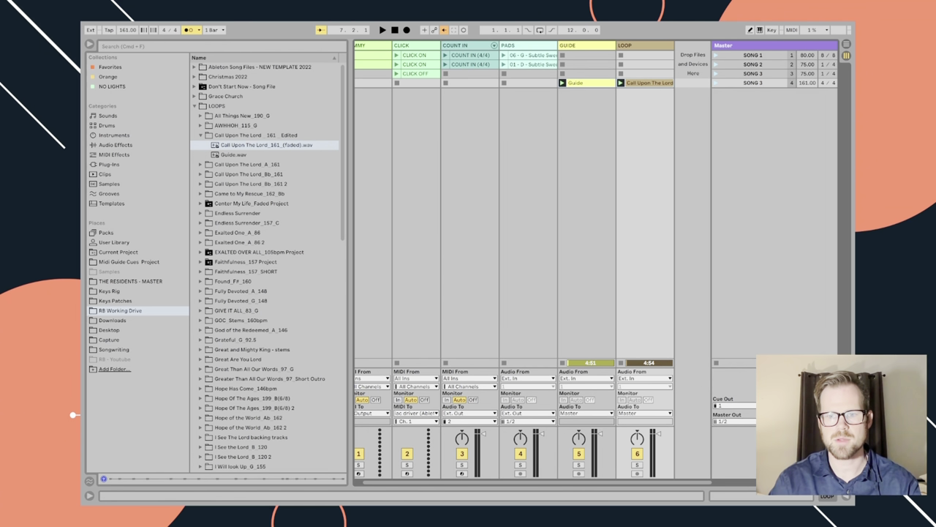
key("shift+Tab")
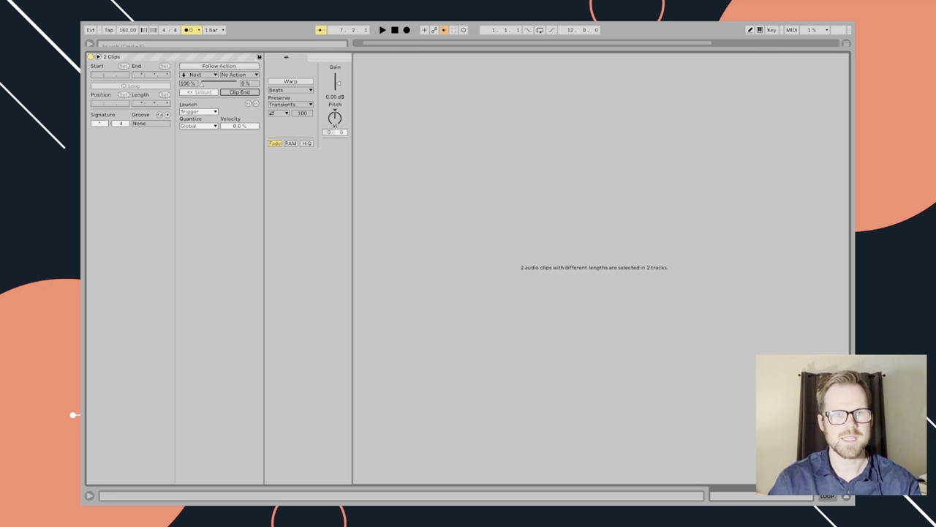
left_click(290, 81)
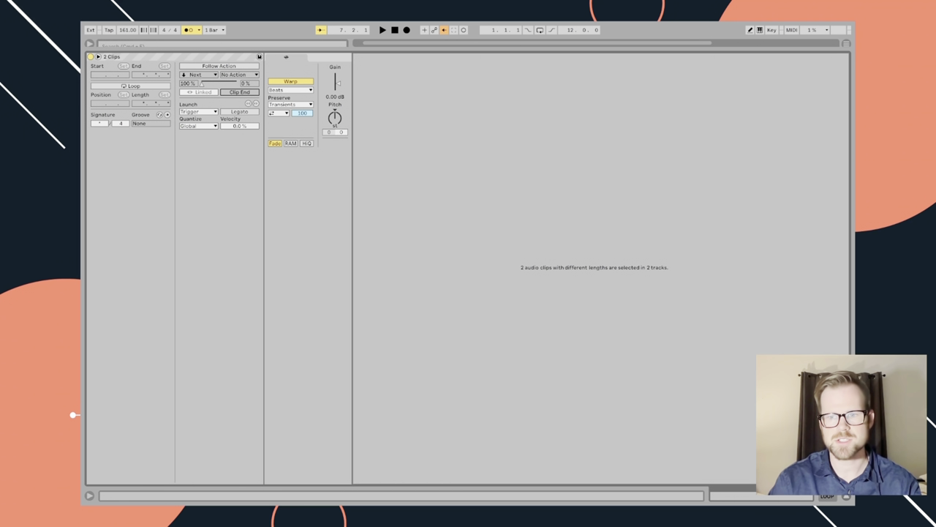
key("shift+Tab")
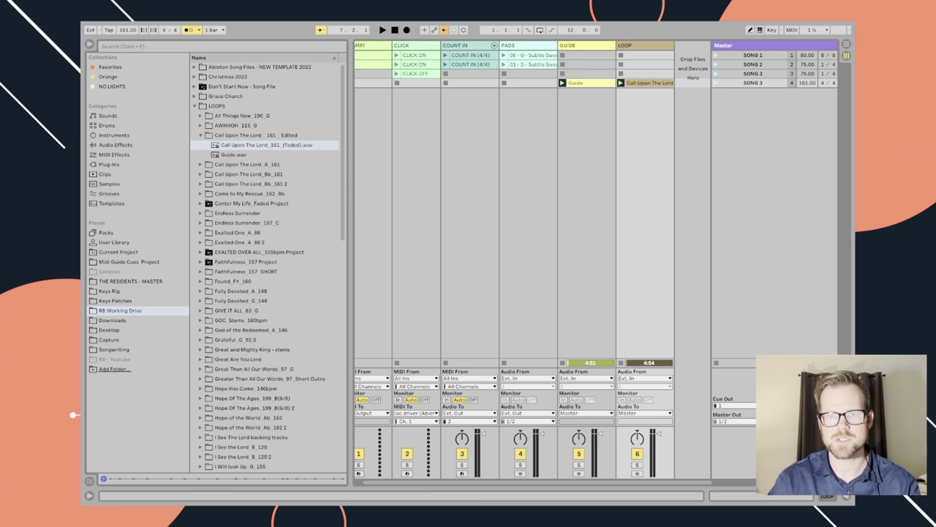
Step: Audition the fourth scene again with the warped clips and stop playback
left_click(716, 83)
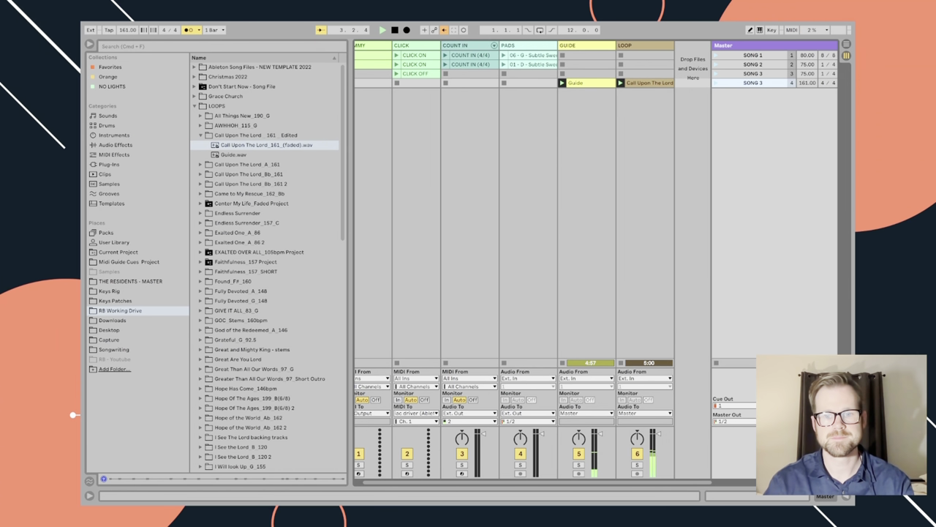
key("space")
Step: Move the GUIDE and LOOP tracks together to the start of the track order, ahead of DUMMY
scroll(533, 219, "left", 1)
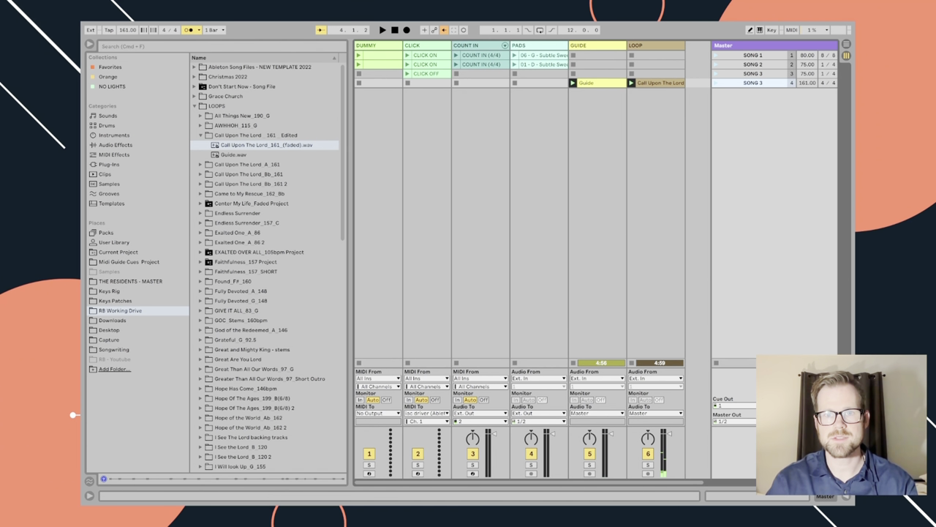
left_click(593, 46)
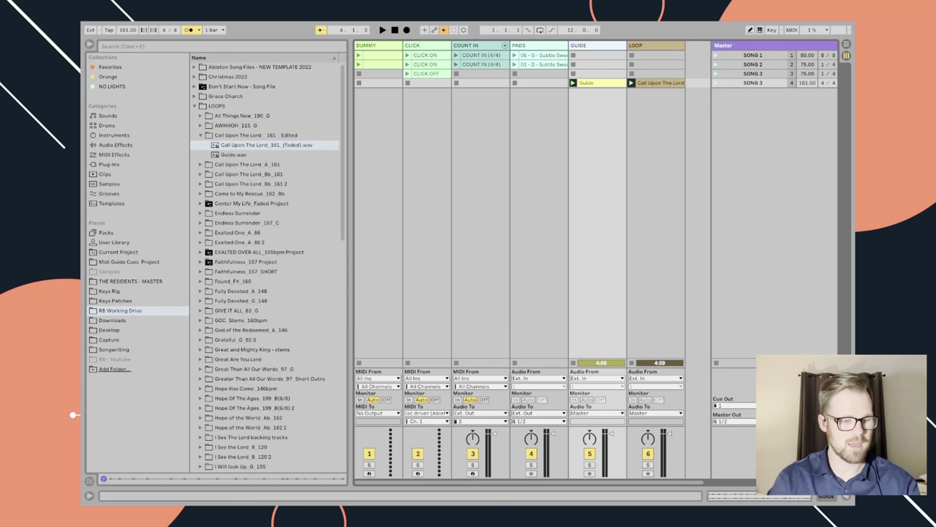
left_click(651, 45, "shift")
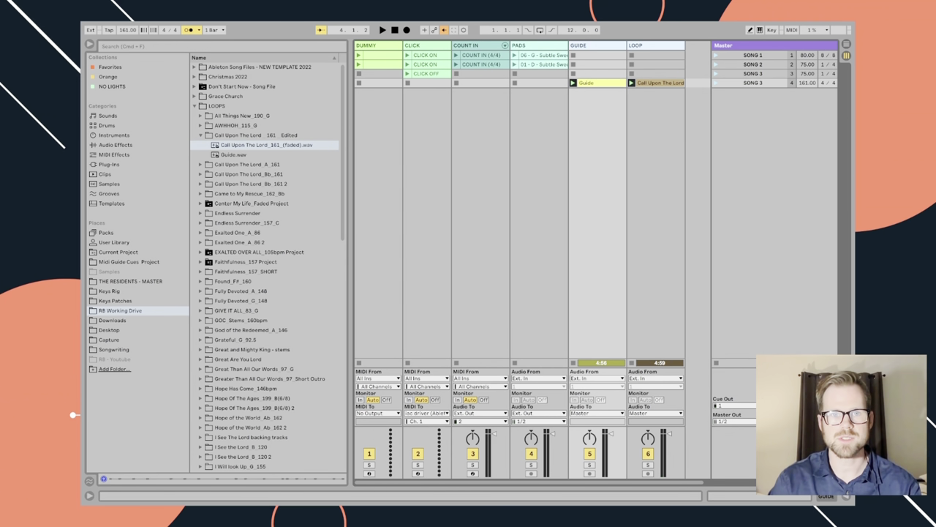
left_click_drag(593, 45, 360, 45)
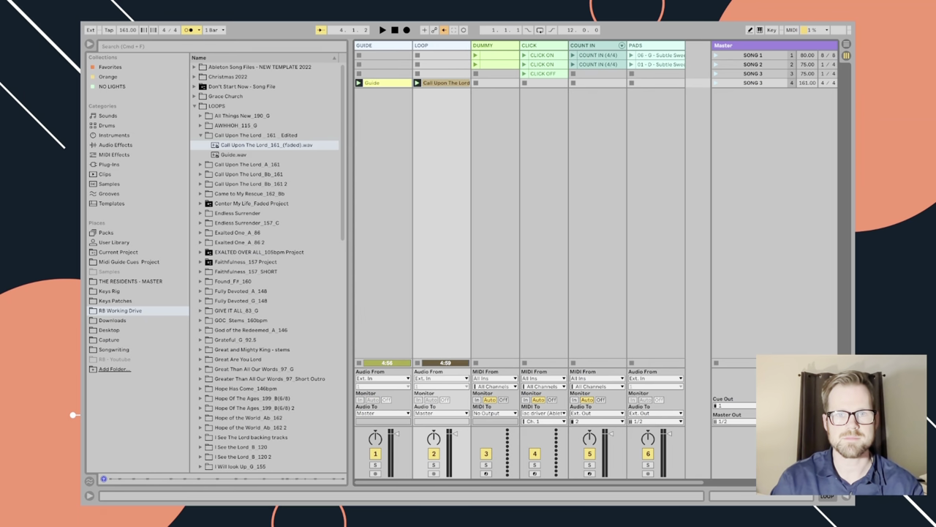
left_click(597, 205)
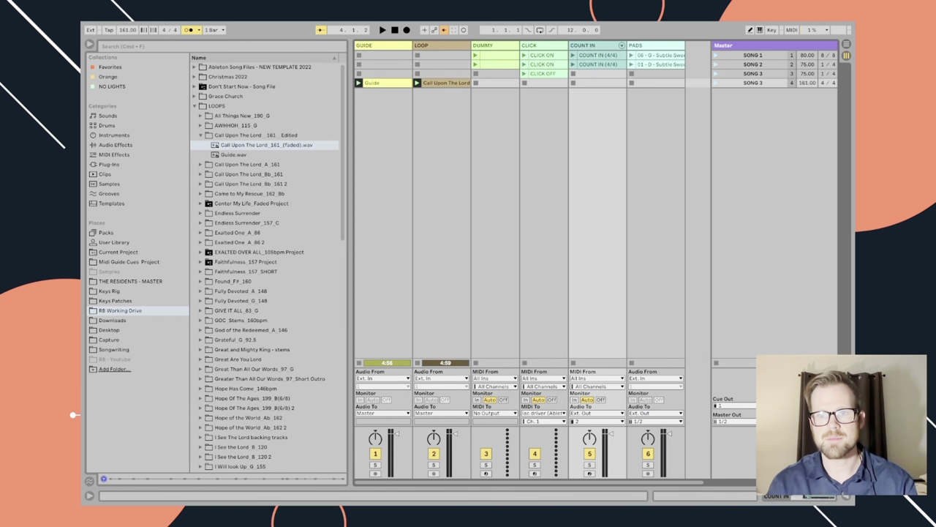
Step: Rename the fourth scene as CALL UPON THE LORD
left_click(753, 83)
key("super+r")
type("CAL")
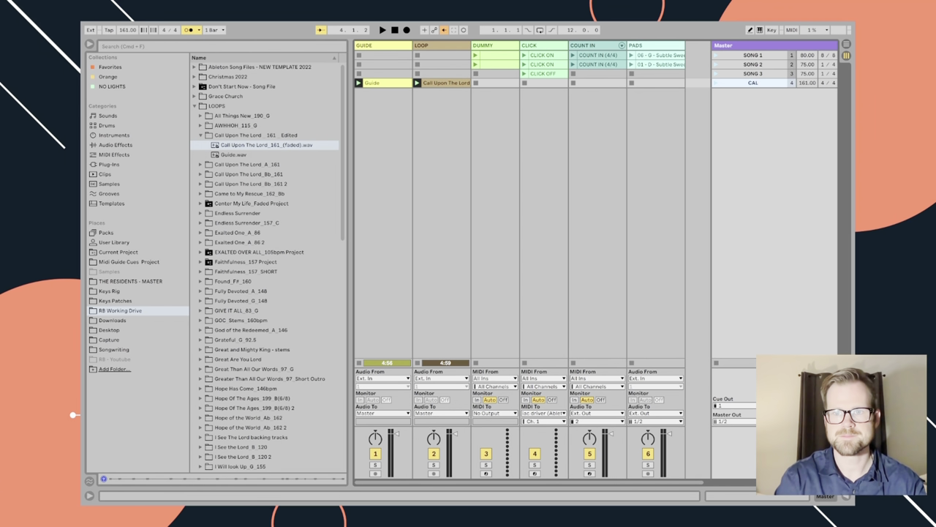
type("L UPON THE LORD")
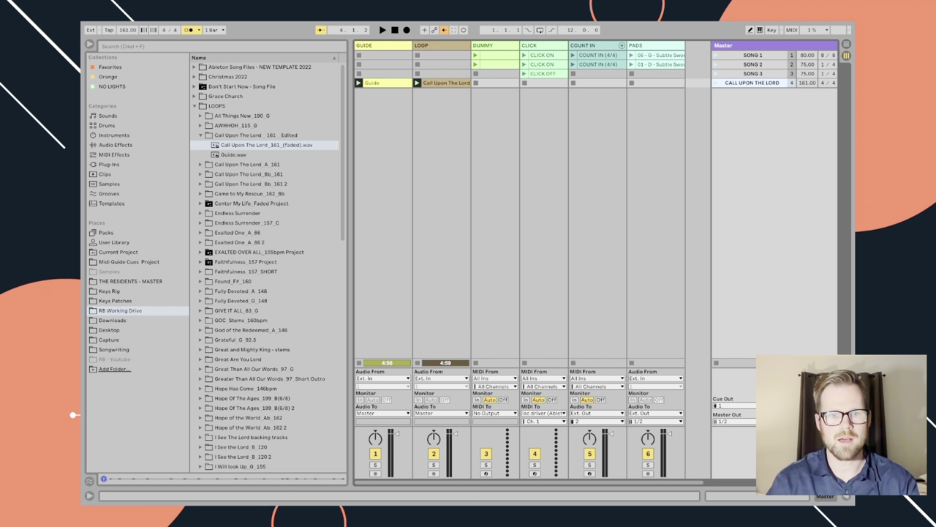
Step: Route the audio of the GUIDE and LOOP tracks to Ext. Out on output 2
left_click(383, 413)
left_click(383, 404)
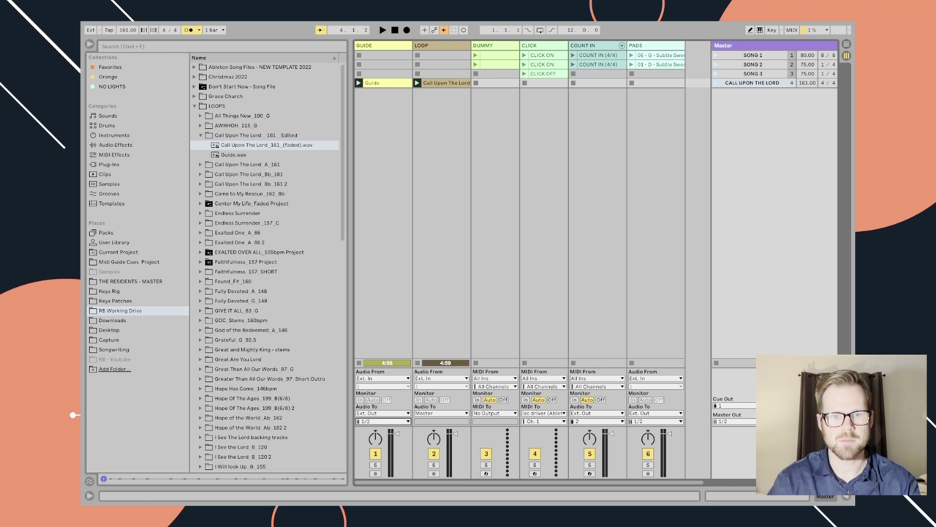
left_click(378, 440)
left_click(441, 413)
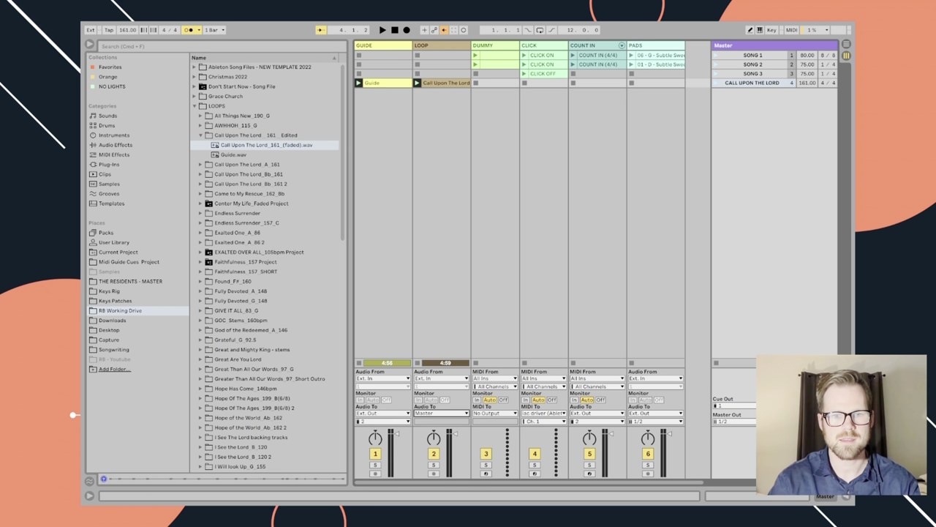
left_click(441, 404)
left_click(442, 421)
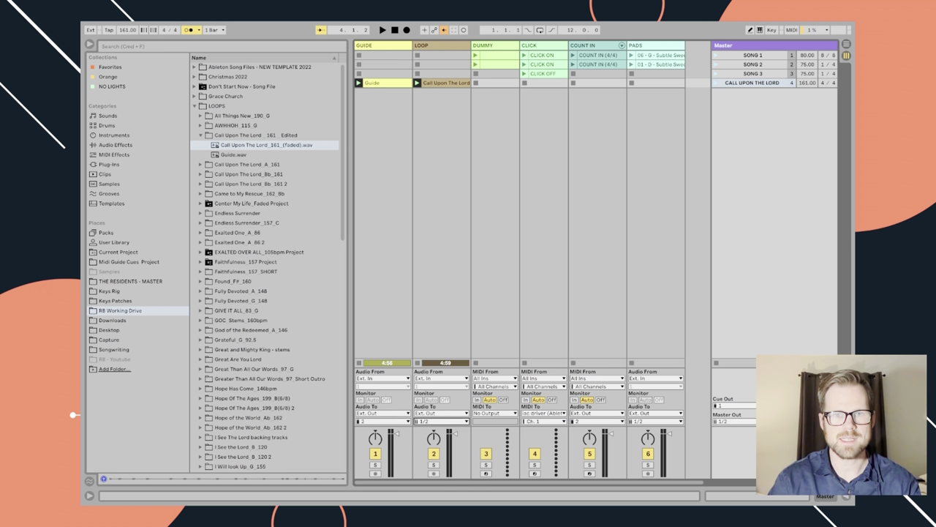
left_click(441, 439)
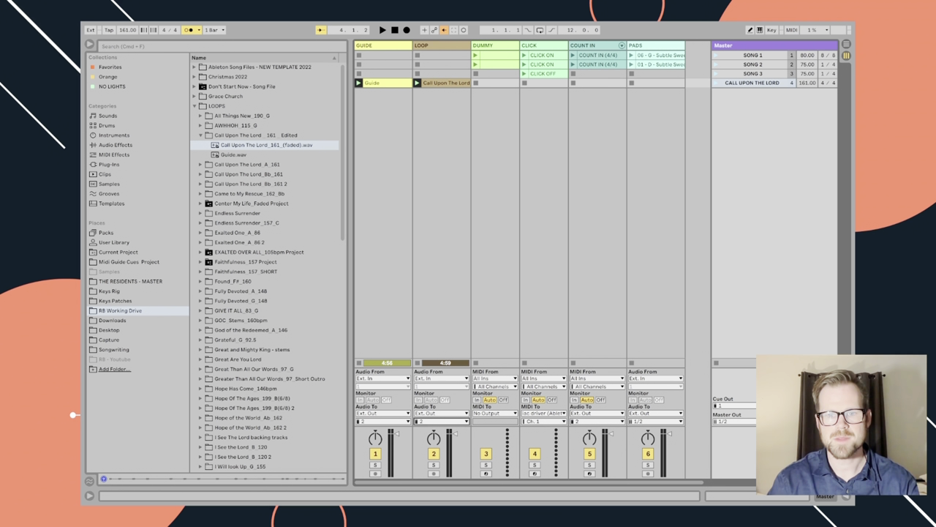
Step: Set the external output of the COUNT IN track to 1 and of the PADS track to 2
left_click(590, 45)
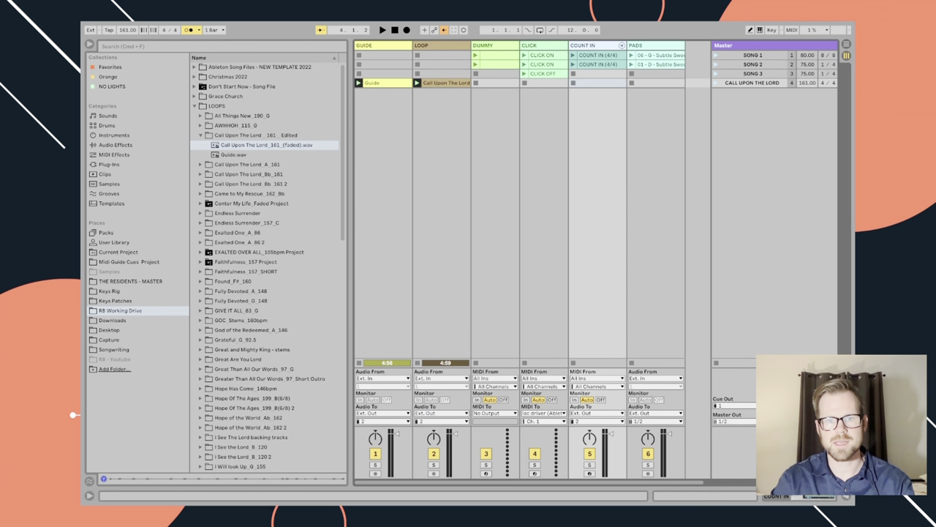
left_click(598, 421)
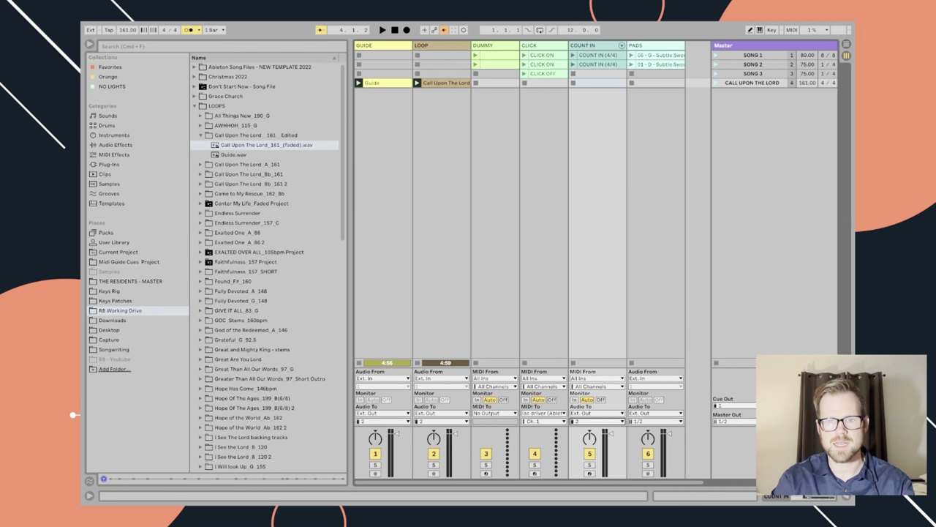
key("Up")
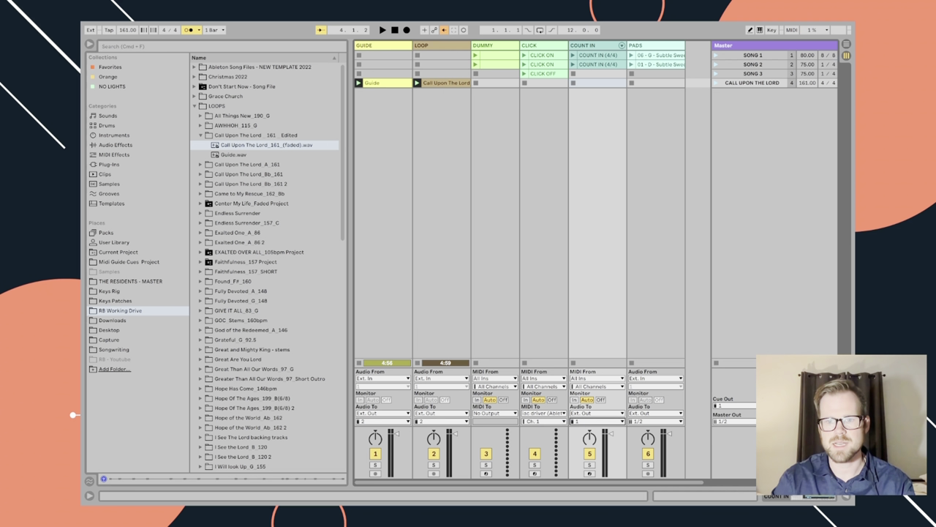
left_click(656, 421)
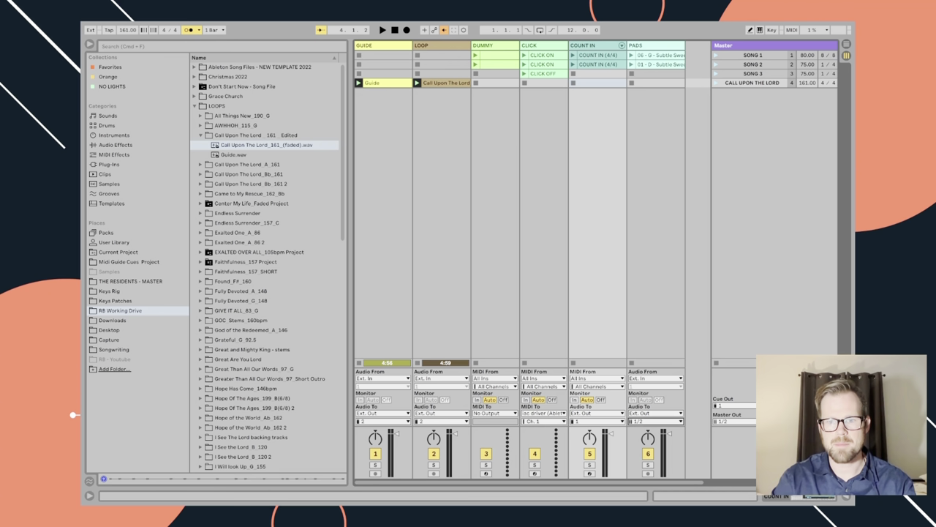
key("Down")
key("Down")
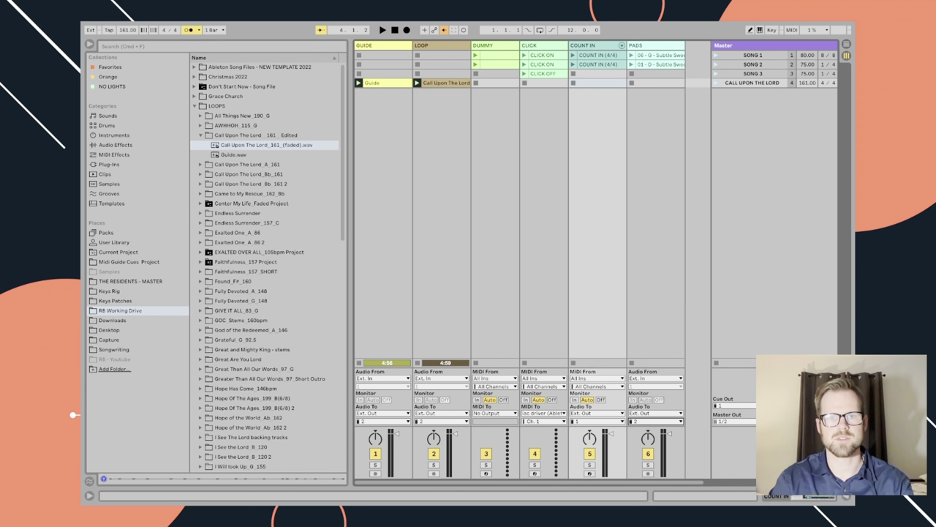
Step: Reorder the tracks as DUMMY, CLICK, GUIDE, COUNT IN, LOOP, PADS
left_click_drag(485, 45, 363, 45)
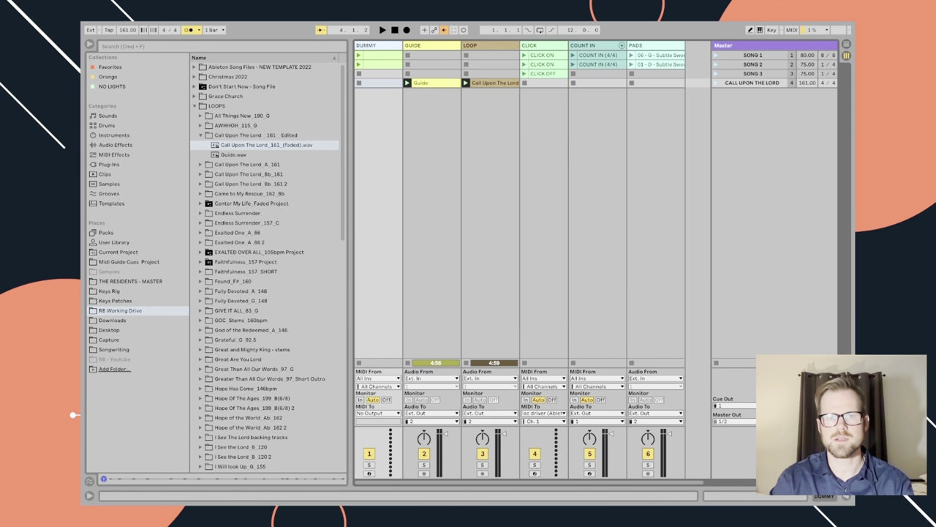
left_click(424, 45)
left_click_drag(621, 45, 514, 46)
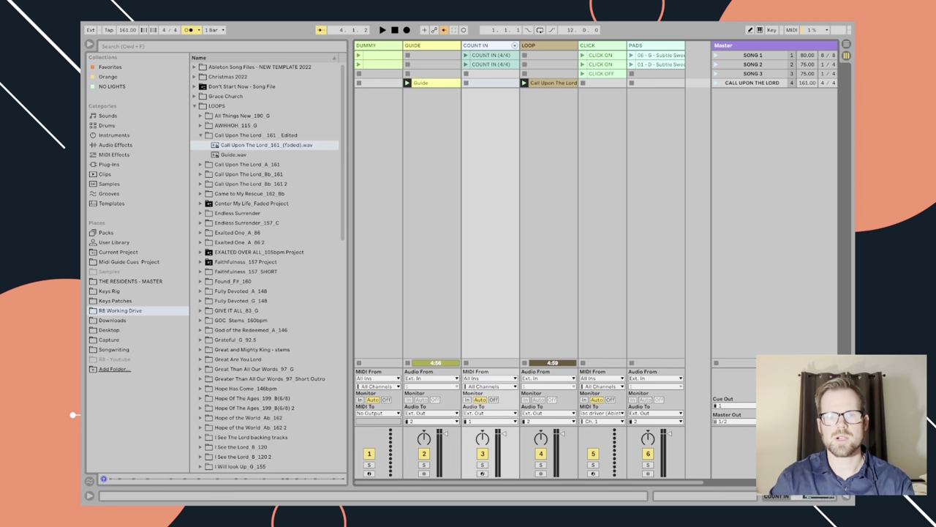
left_click_drag(600, 45, 410, 45)
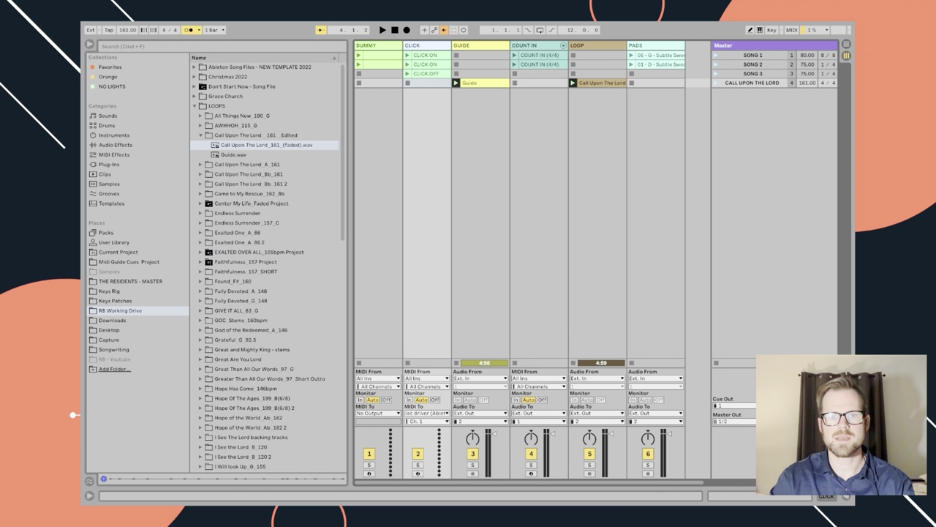
left_click(476, 45)
left_click(592, 45)
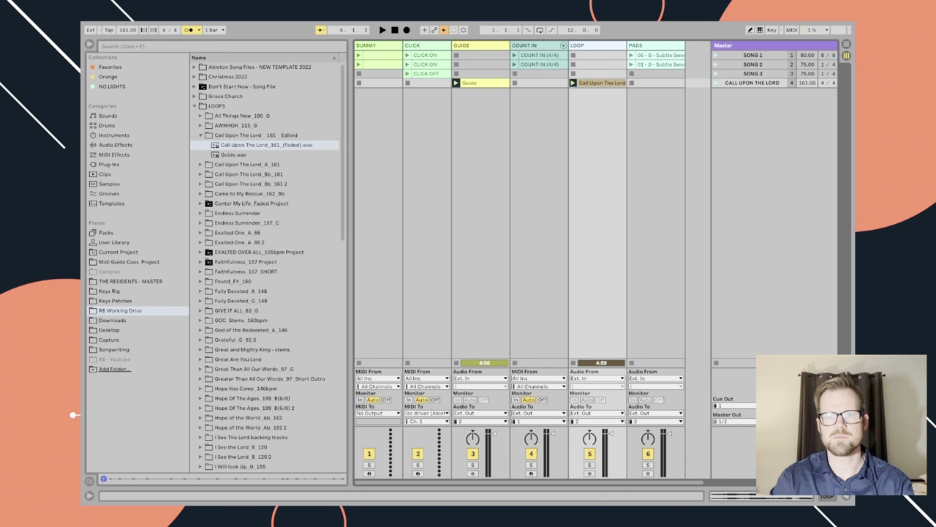
left_click(651, 45)
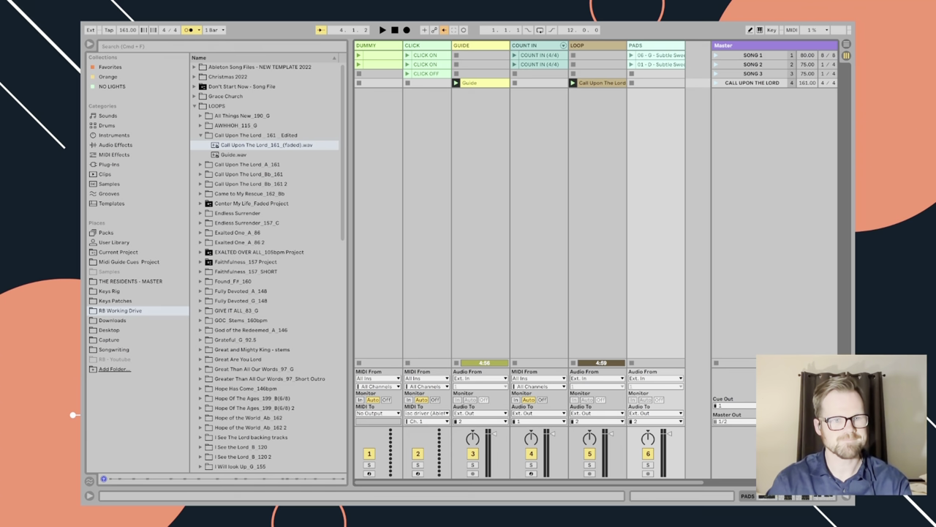
Step: Place 09 - Bb - Subtle Sweet.mp3 from the Coresound Pads - Subtle Sweet folder on the fourth scene's PADS slot
left_click(195, 106)
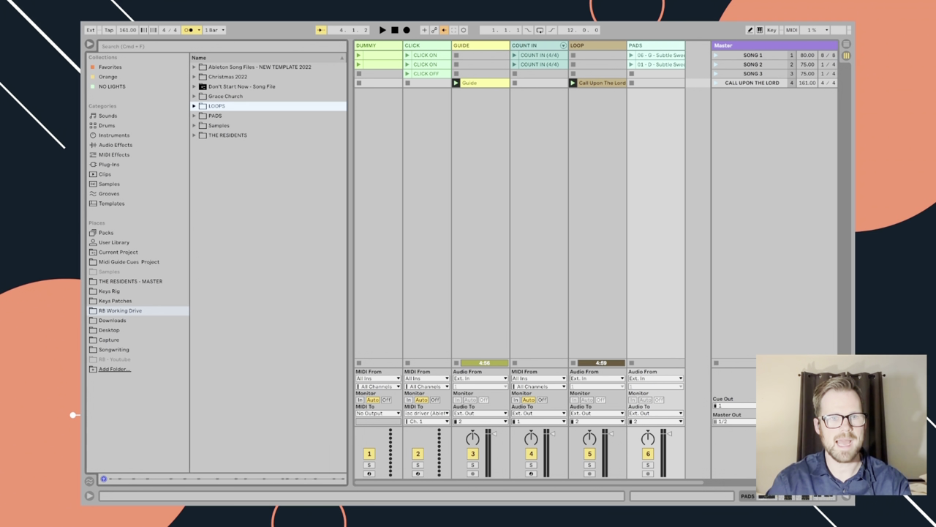
left_click(194, 116)
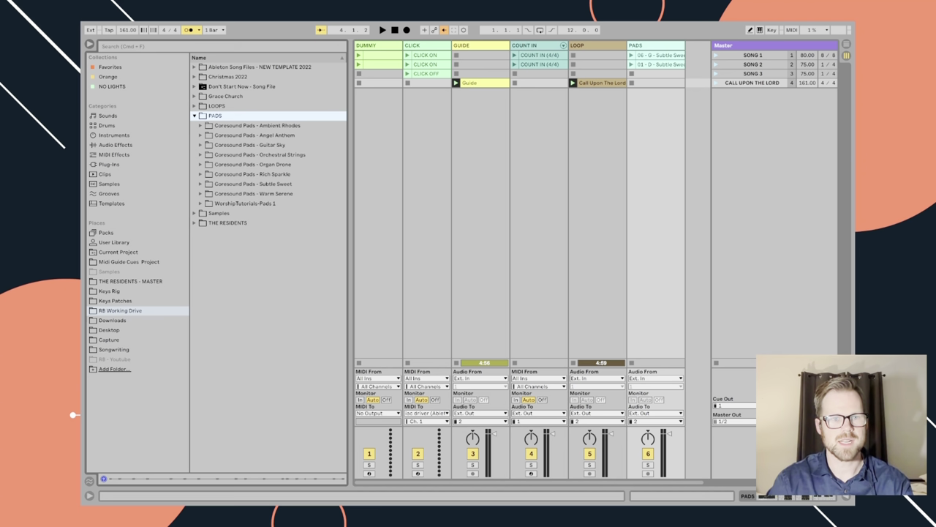
left_click(200, 184)
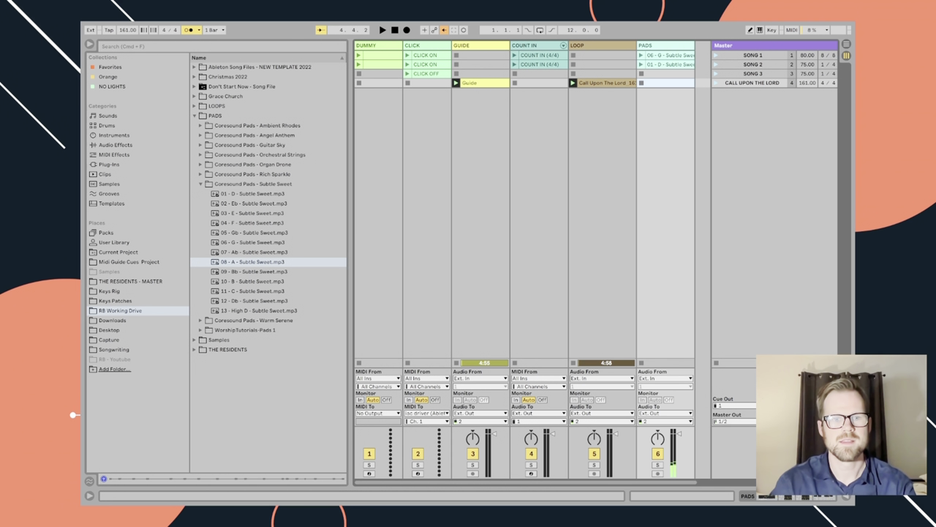
left_click_drag(253, 271, 665, 83)
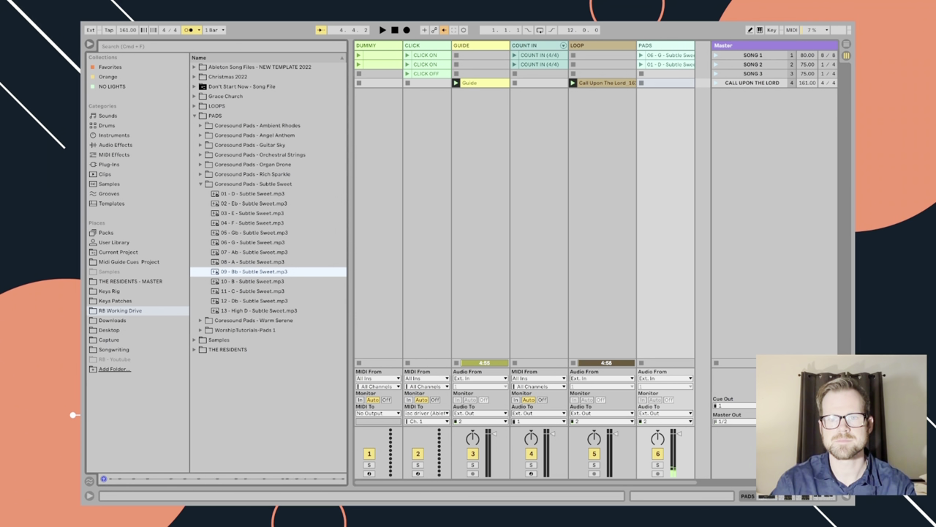
left_click_drag(275, 270, 665, 83)
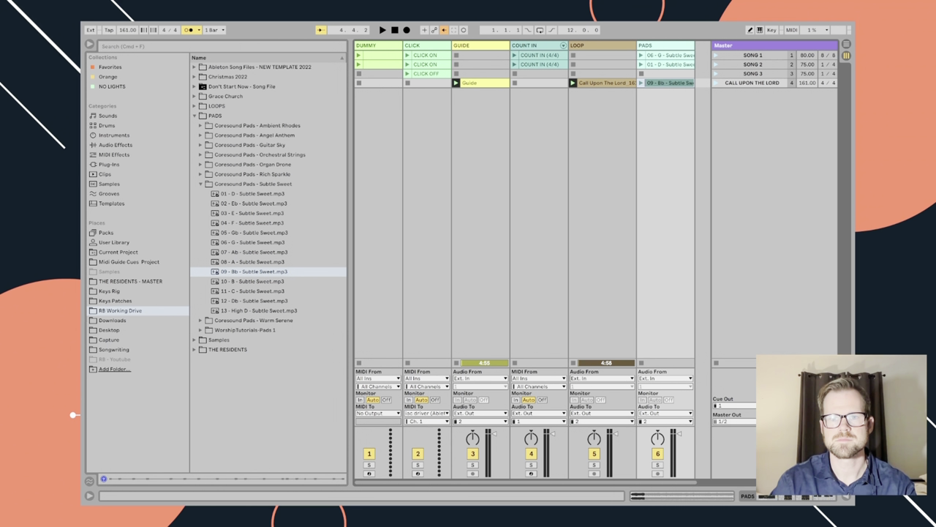
Step: Audition the CALL UPON THE LORD scene with the new pad clip, stop playback and select the LOOP track
left_click(716, 83)
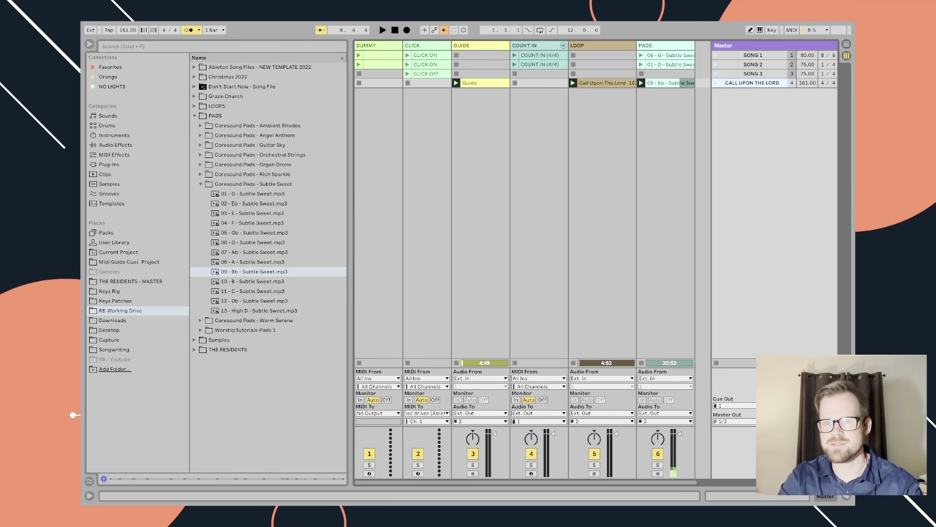
scroll(523, 256, "right", 2)
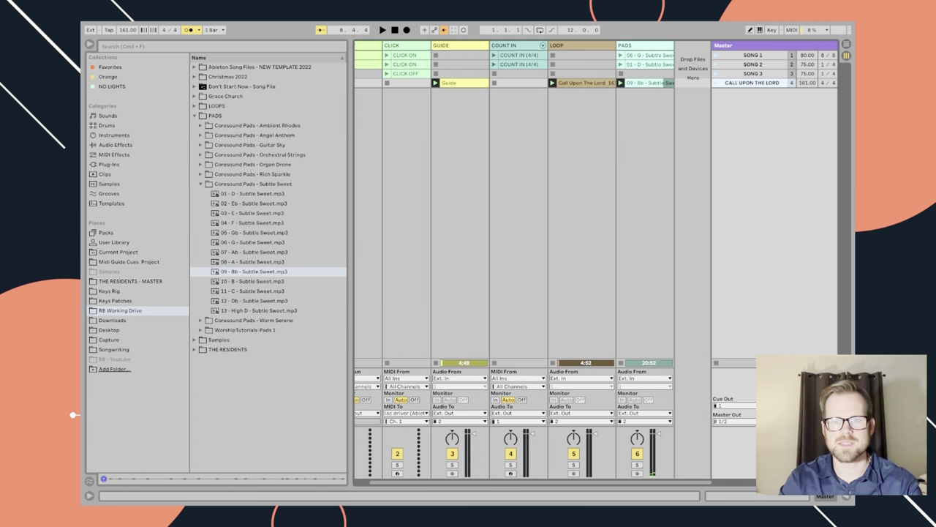
left_click(582, 46)
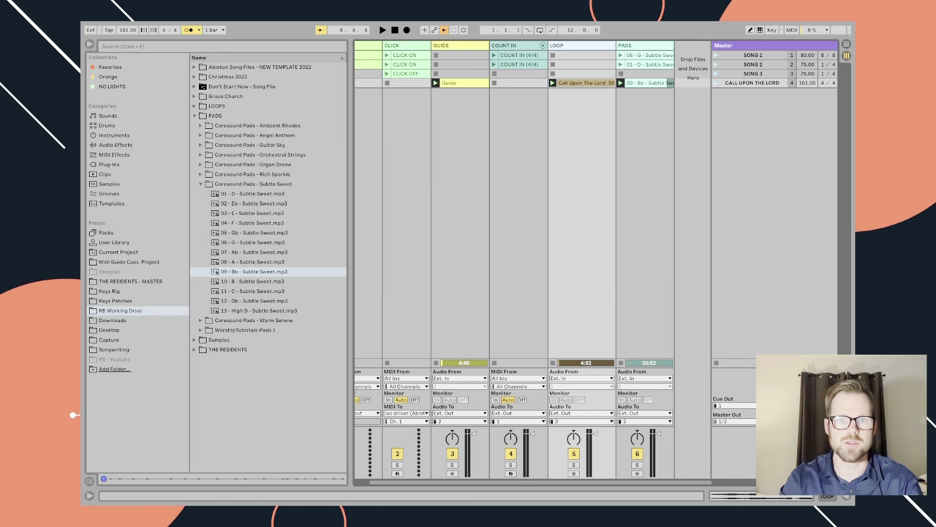